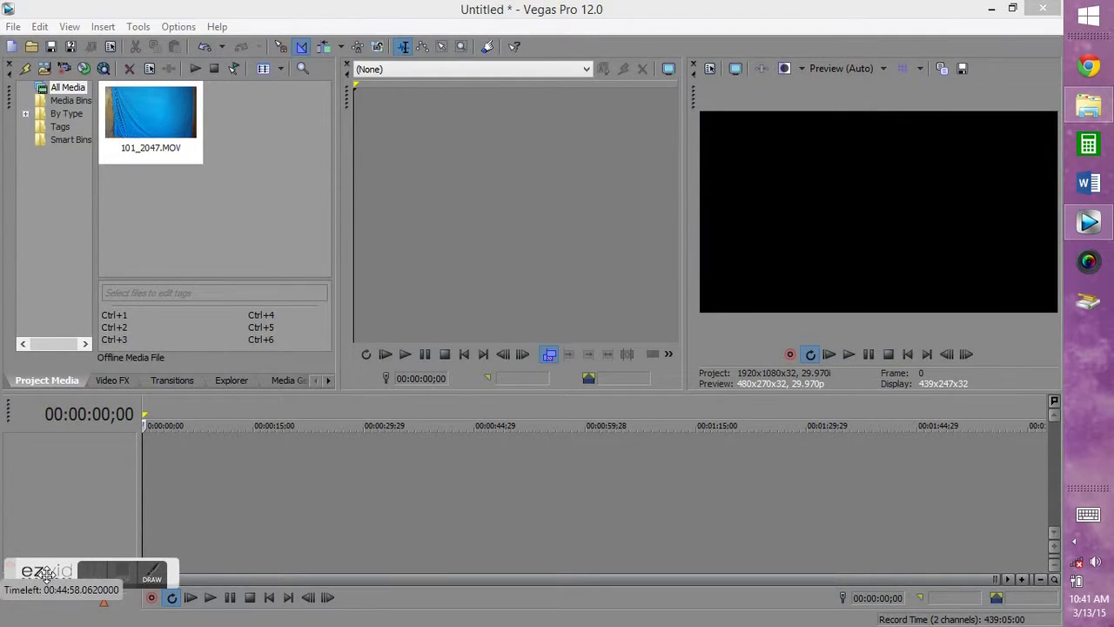
- Import original1 - Copy from the banner stuff folder into Vegas project media
{"action": "left_click_drag", "start_coordinate": [52, 568], "coordinate": [1009, 620]}
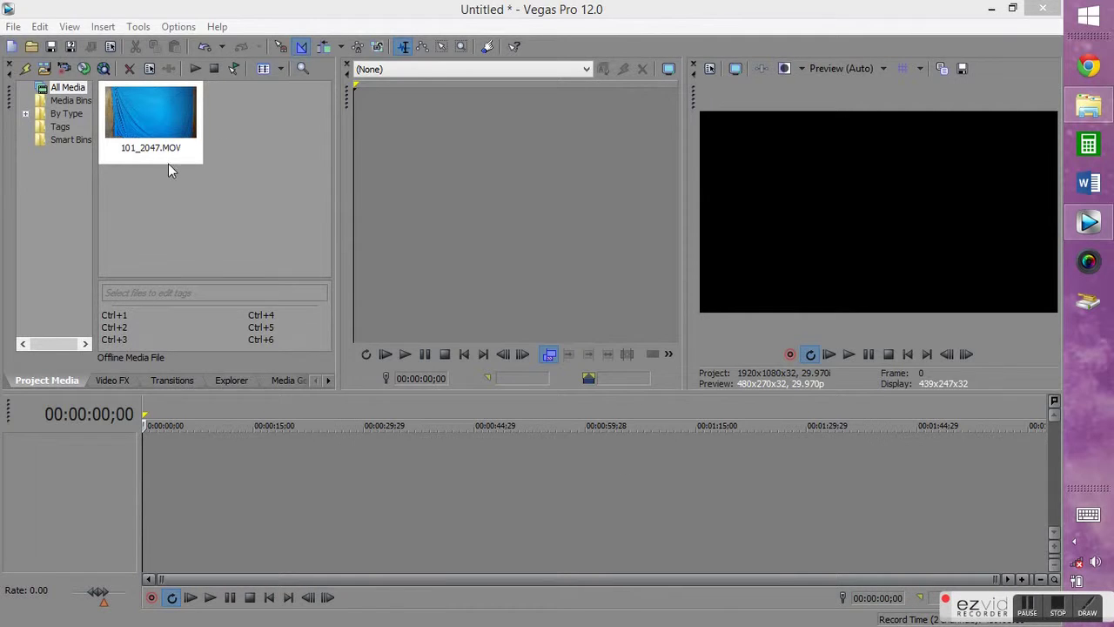
{"action": "left_click", "coordinate": [1086, 118]}
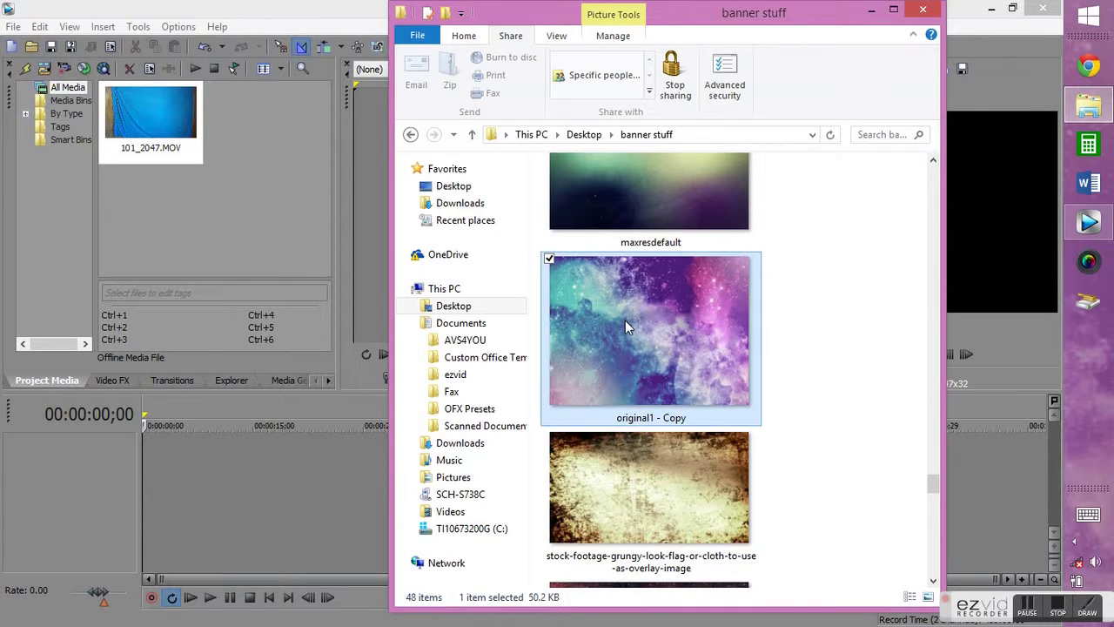
{"action": "left_click_drag", "start_coordinate": [625, 320], "coordinate": [161, 215]}
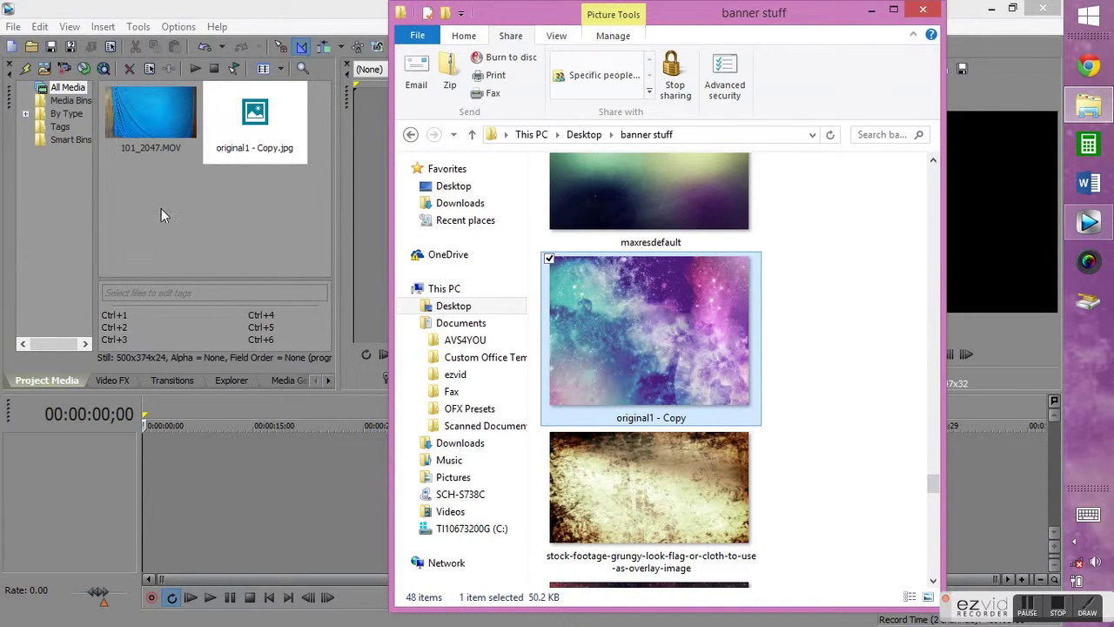
{"action": "left_click", "coordinate": [871, 10]}
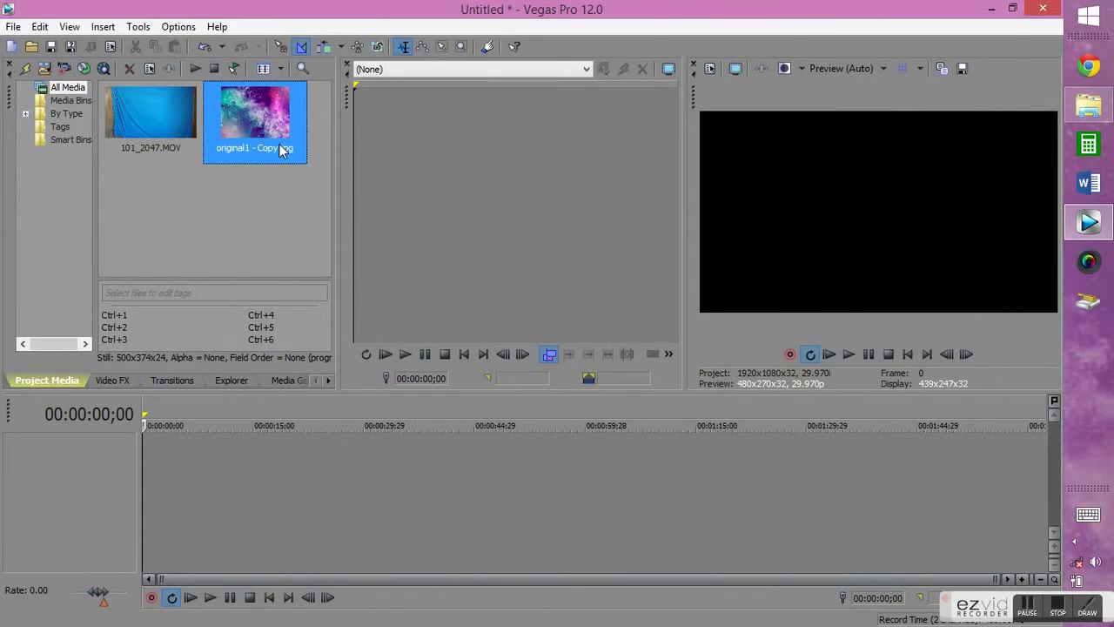
- Place 101_2047.MOV on the timeline and trim its start to 00:00:27;08
{"action": "left_click", "coordinate": [140, 100]}
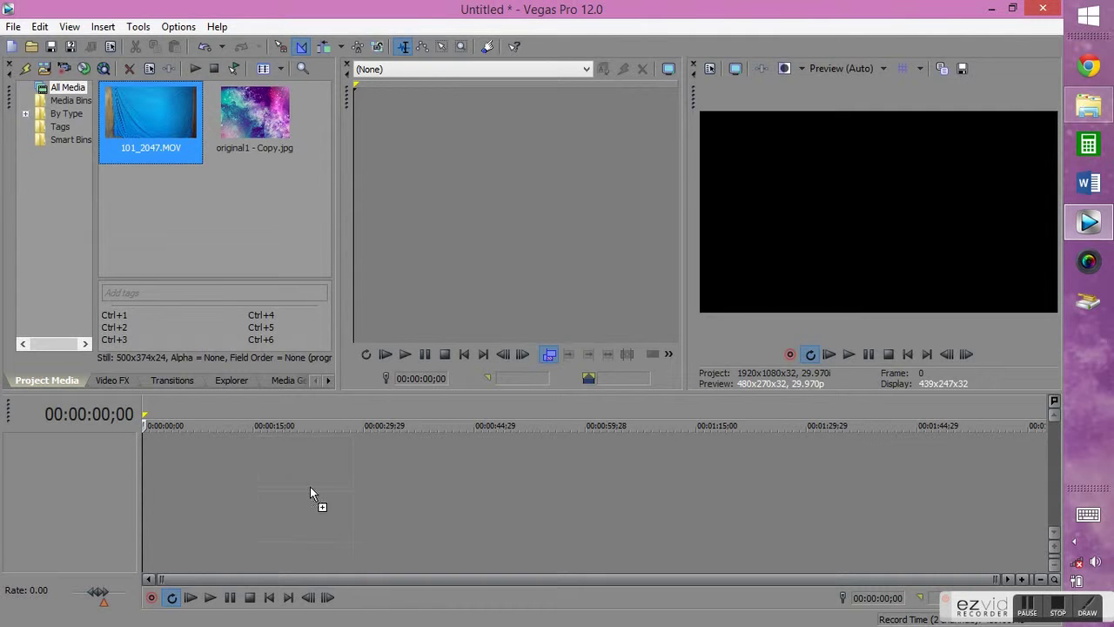
{"action": "left_click_drag", "start_coordinate": [319, 482], "coordinate": [327, 471]}
{"action": "left_click", "coordinate": [327, 471]}
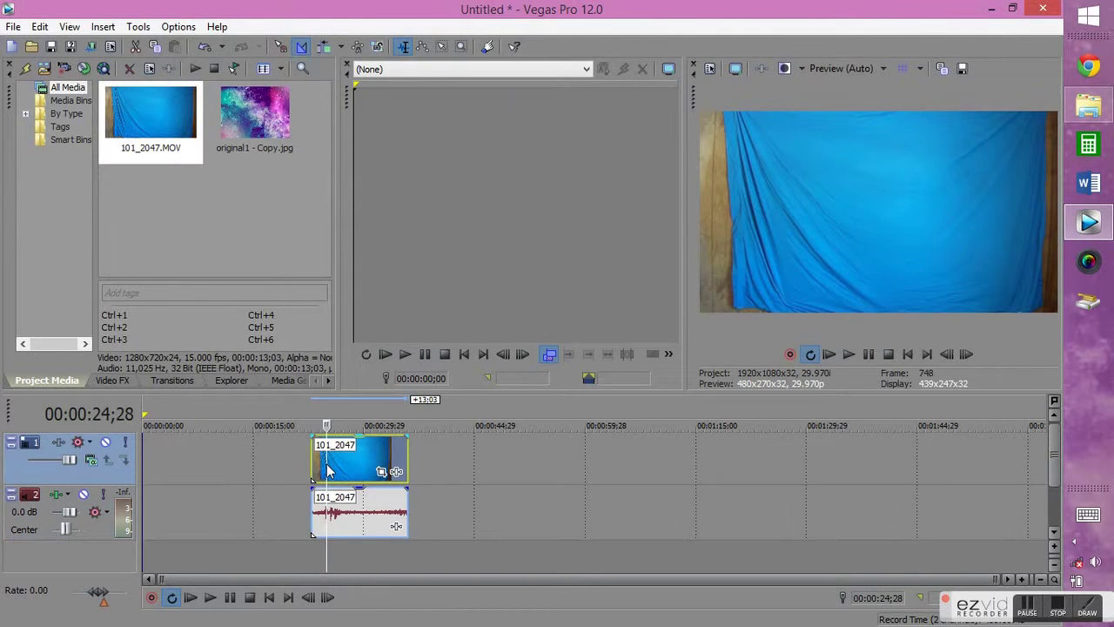
{"action": "left_click", "coordinate": [338, 457]}
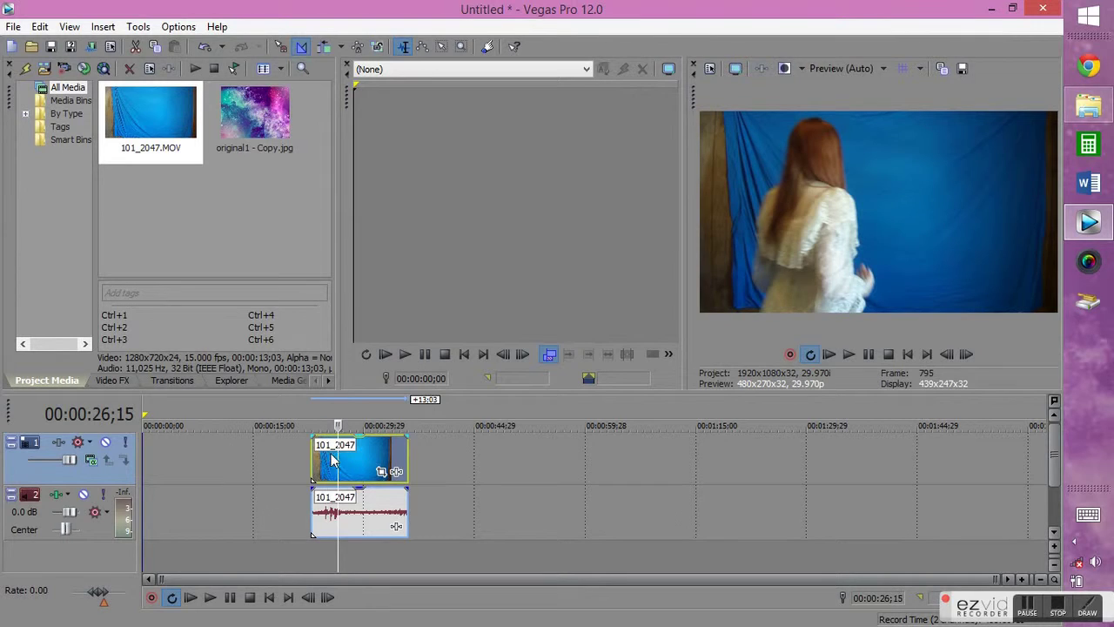
{"action": "left_click", "coordinate": [344, 460]}
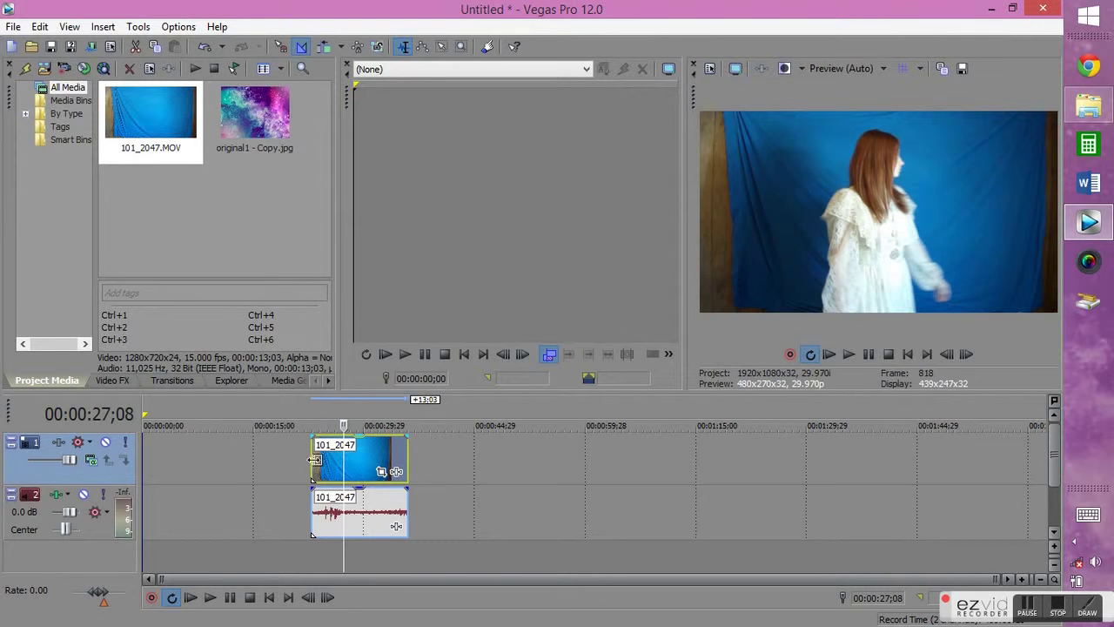
{"action": "left_click_drag", "start_coordinate": [311, 456], "coordinate": [342, 458]}
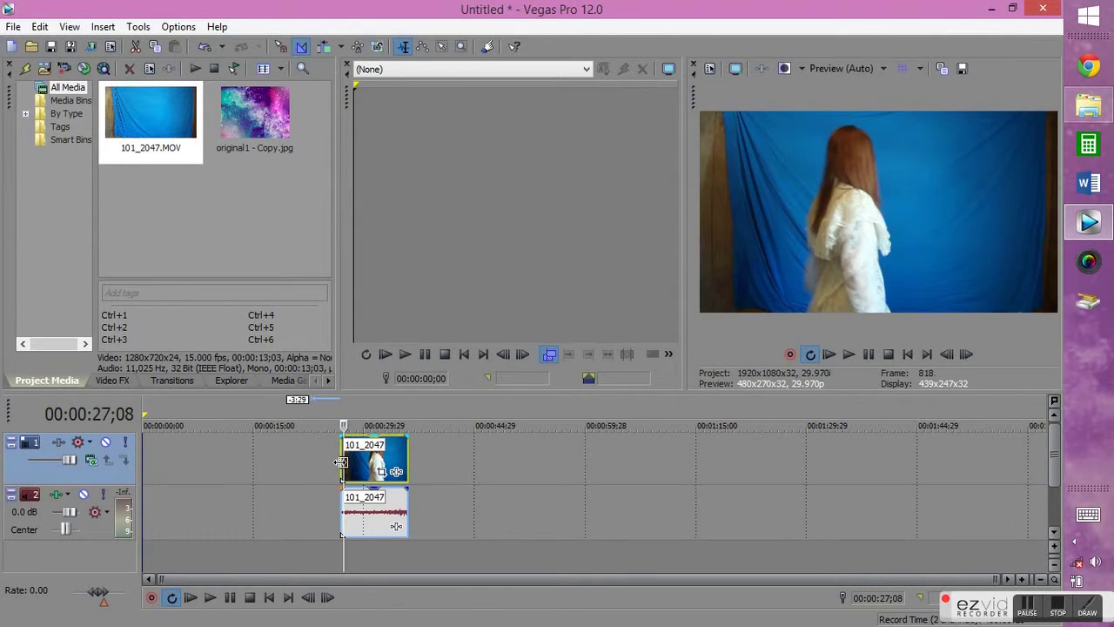
- Add original1 - Copy.jpg on a new track below, lengthen it, and collapse the audio track
{"action": "left_click_drag", "start_coordinate": [255, 122], "coordinate": [337, 562]}
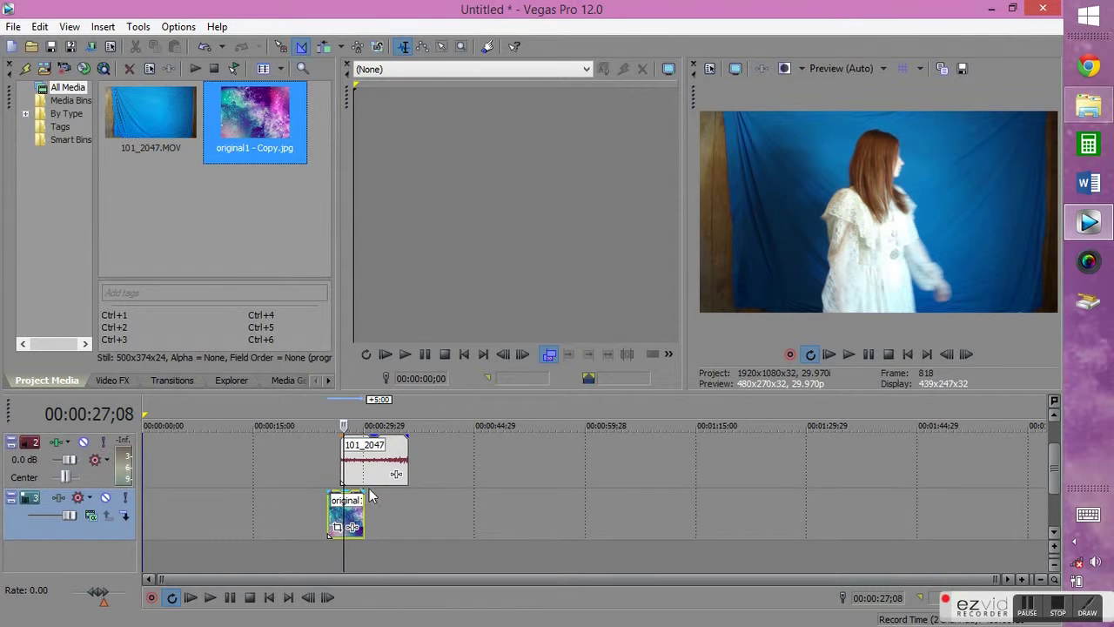
{"action": "mouse_move", "coordinate": [361, 514]}
{"action": "left_mouse_down"}
{"action": "mouse_move", "coordinate": [445, 514]}
{"action": "mouse_move", "coordinate": [371, 512]}
{"action": "left_mouse_up"}
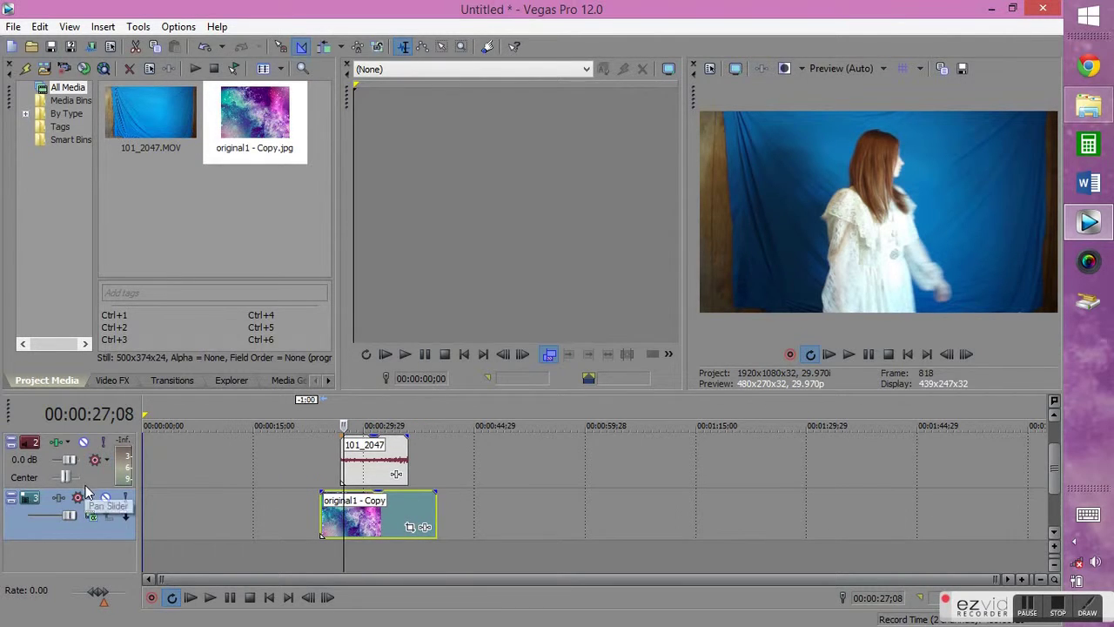
{"action": "left_click_drag", "start_coordinate": [90, 488], "coordinate": [93, 452]}
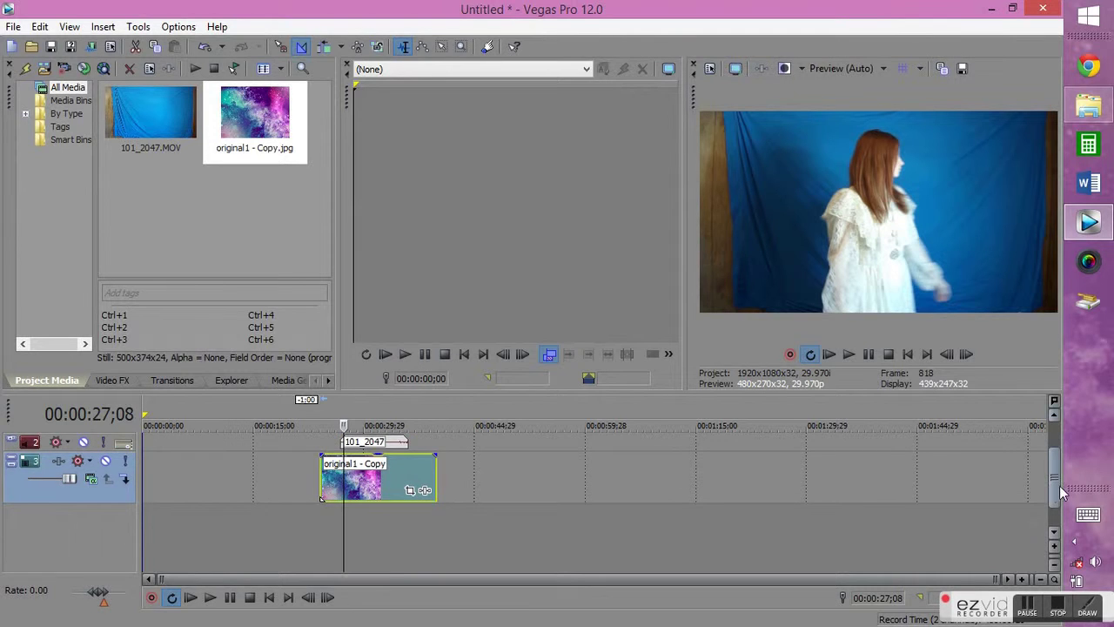
{"action": "left_click_drag", "start_coordinate": [1058, 486], "coordinate": [1055, 473]}
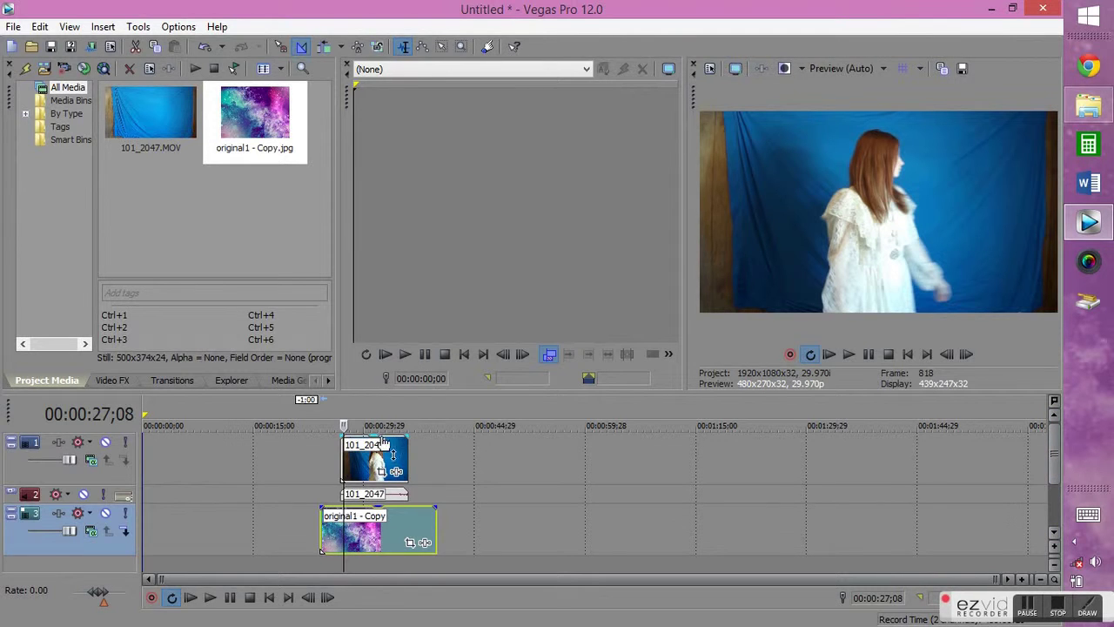
- Set the galaxy image's Pan/Crop Maintain aspect ratio to No, then select the 101_2047 clip
{"action": "left_click", "coordinate": [410, 544]}
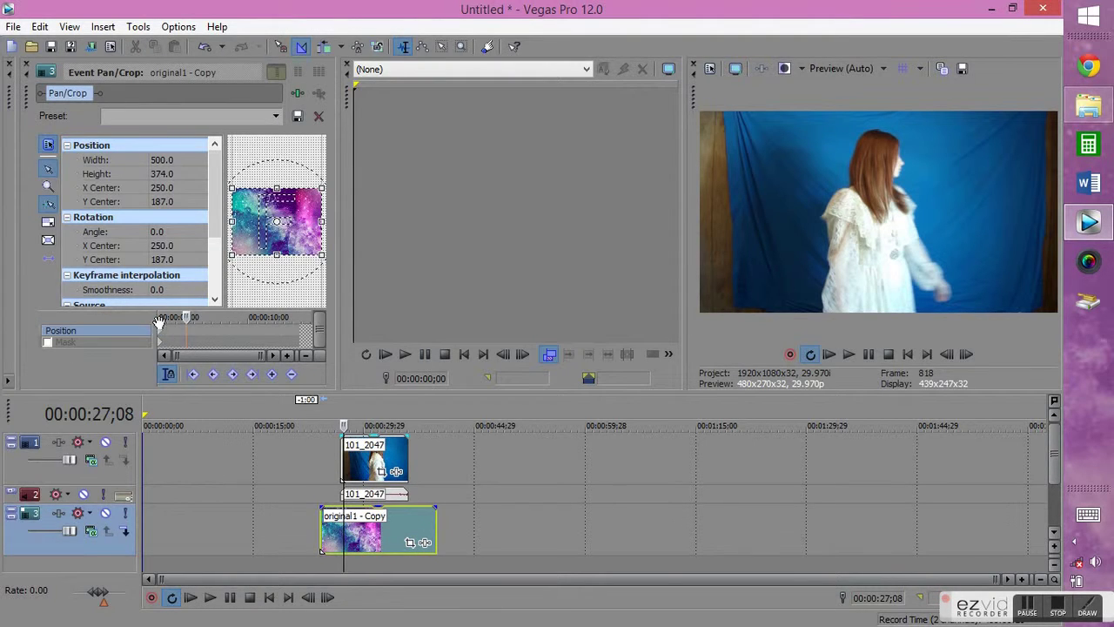
{"action": "left_click_drag", "start_coordinate": [183, 319], "coordinate": [123, 319]}
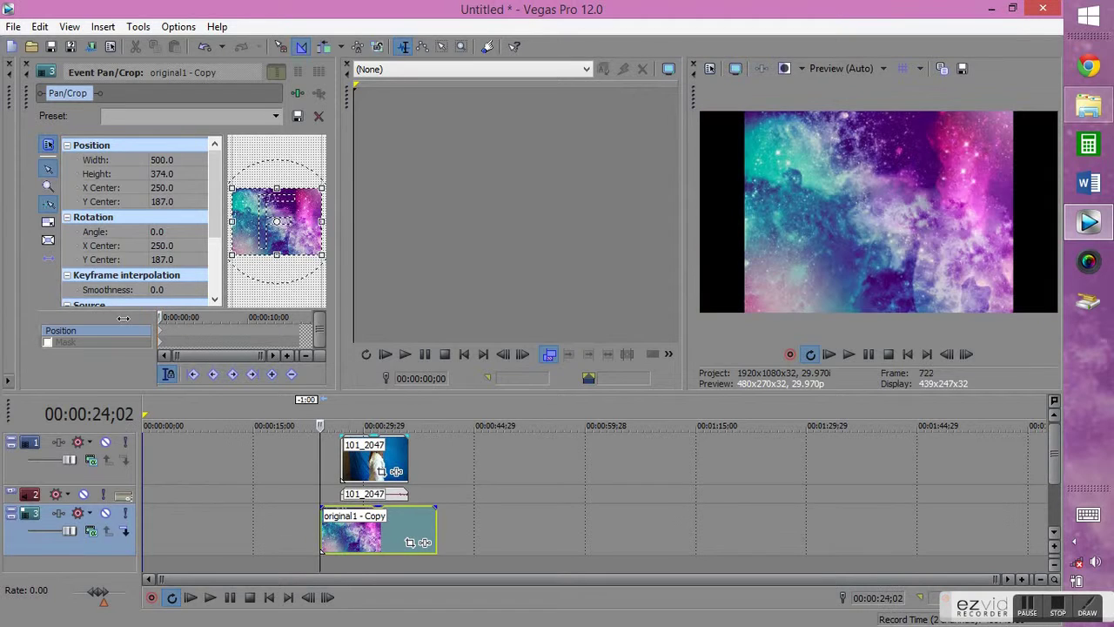
{"action": "scroll", "coordinate": [216, 192], "scroll_direction": "down", "scroll_amount": 2}
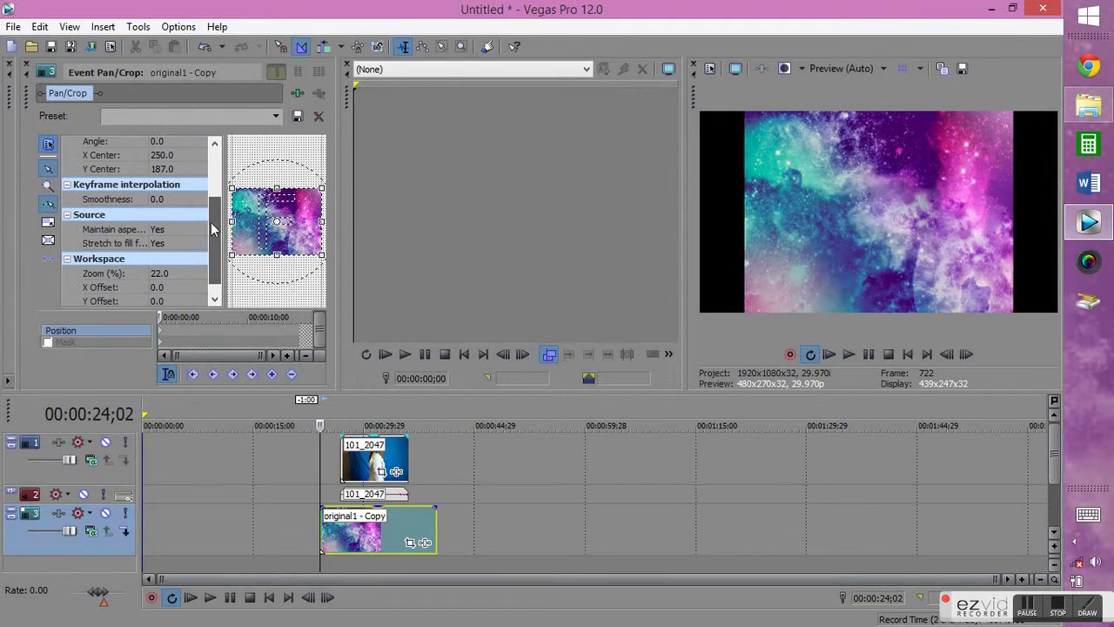
{"action": "left_click", "coordinate": [158, 231]}
{"action": "left_click", "coordinate": [158, 251]}
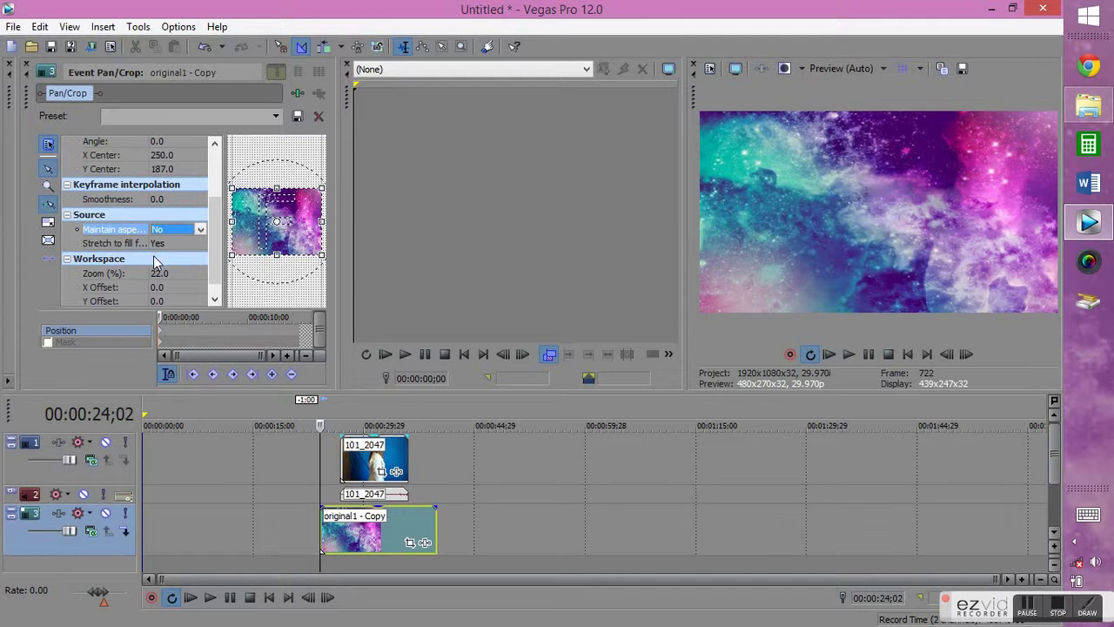
{"action": "left_click", "coordinate": [26, 67]}
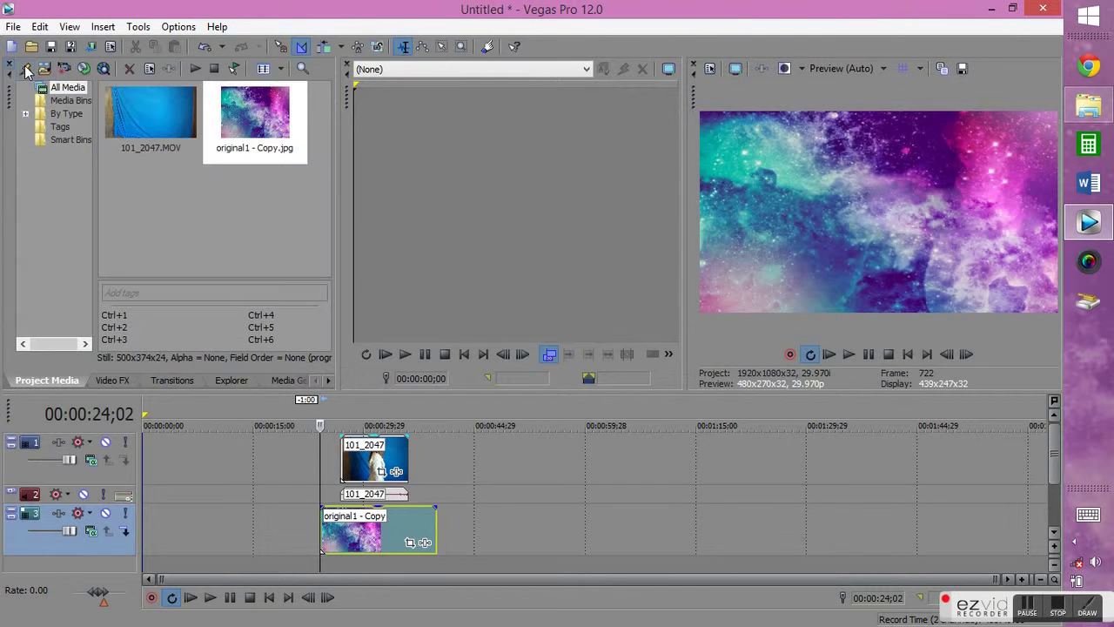
{"action": "left_click", "coordinate": [357, 470]}
- Turn off Maintain aspect ratio in the 101_2047 clip's Pan/Crop settings
{"action": "left_click", "coordinate": [381, 472]}
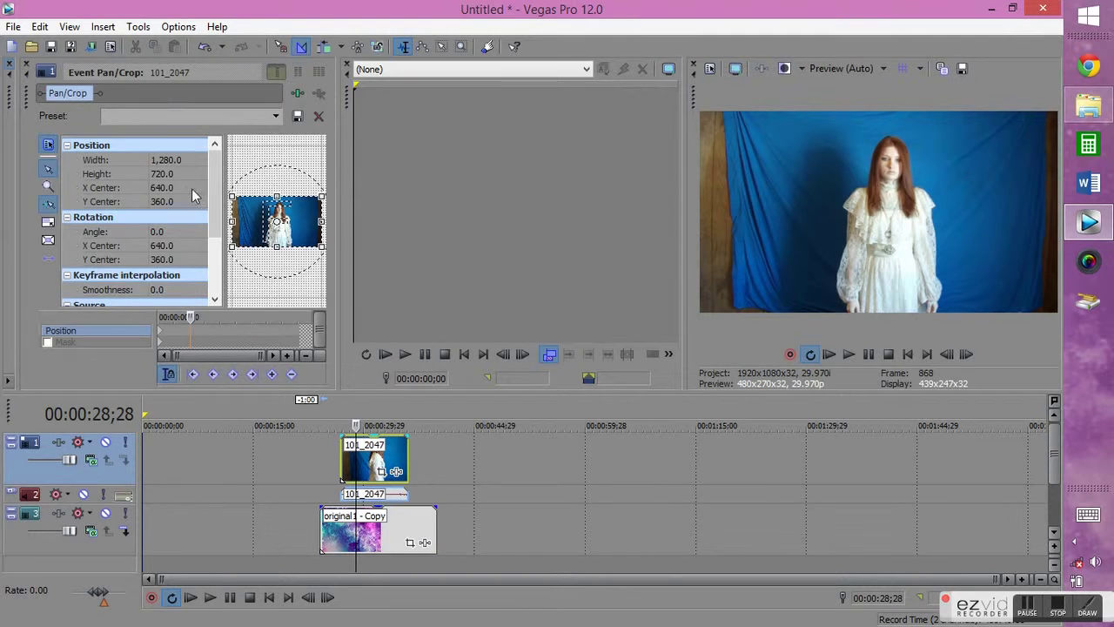
{"action": "scroll", "coordinate": [184, 229], "scroll_direction": "down", "scroll_amount": 2}
{"action": "left_click", "coordinate": [160, 245]}
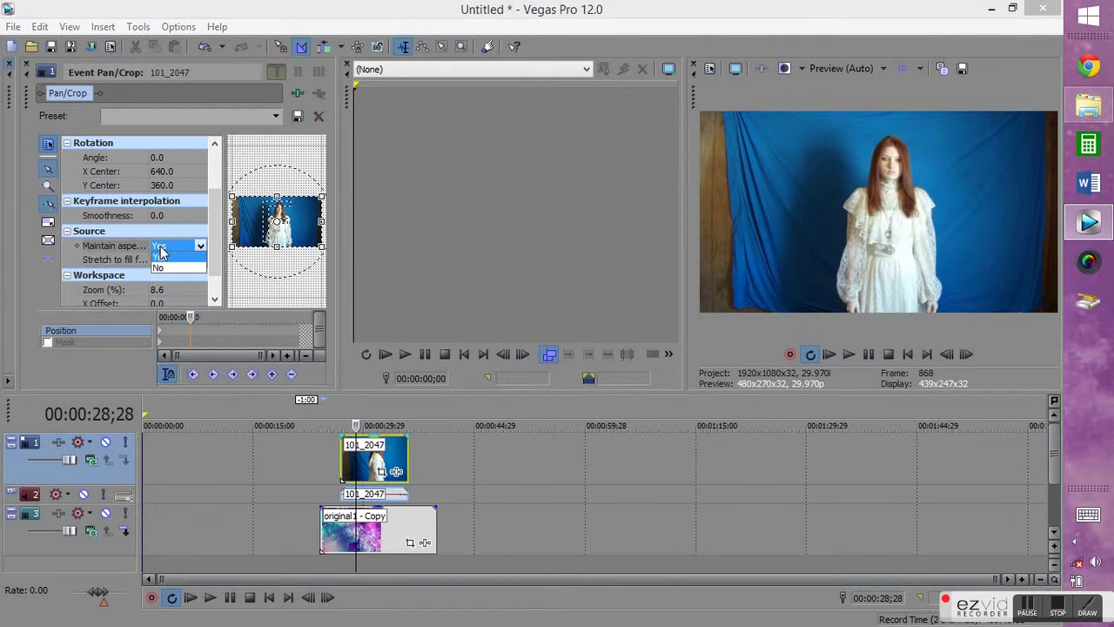
{"action": "left_click", "coordinate": [160, 270]}
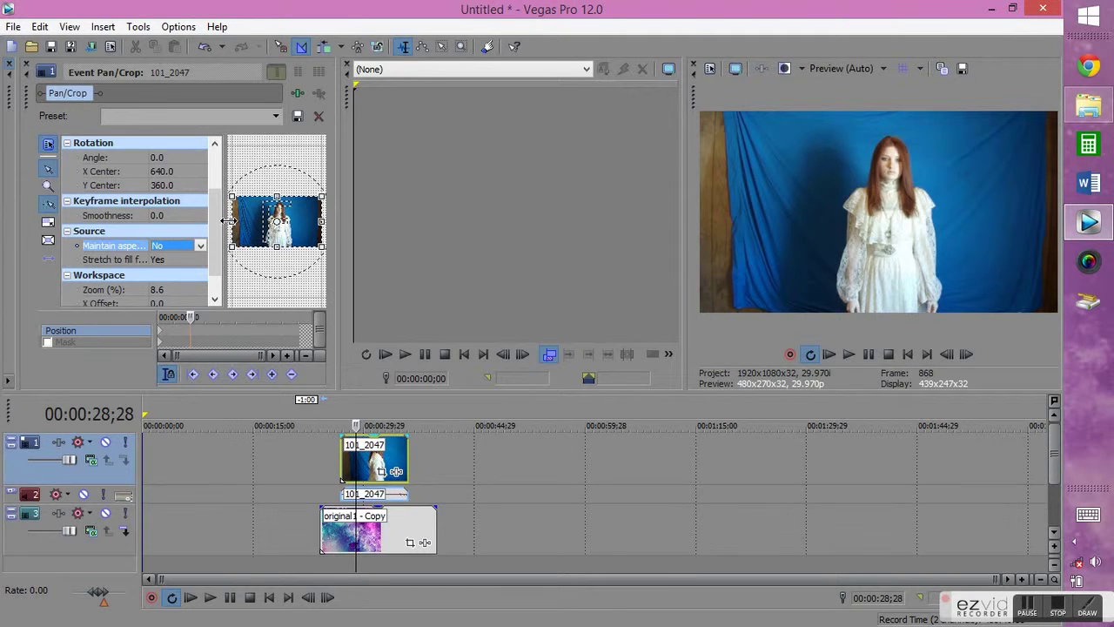
- Reframe the clip to centre X 670.0, Y 309.4 and cut the start keyframe
{"action": "left_click_drag", "start_coordinate": [231, 222], "coordinate": [242, 222]}
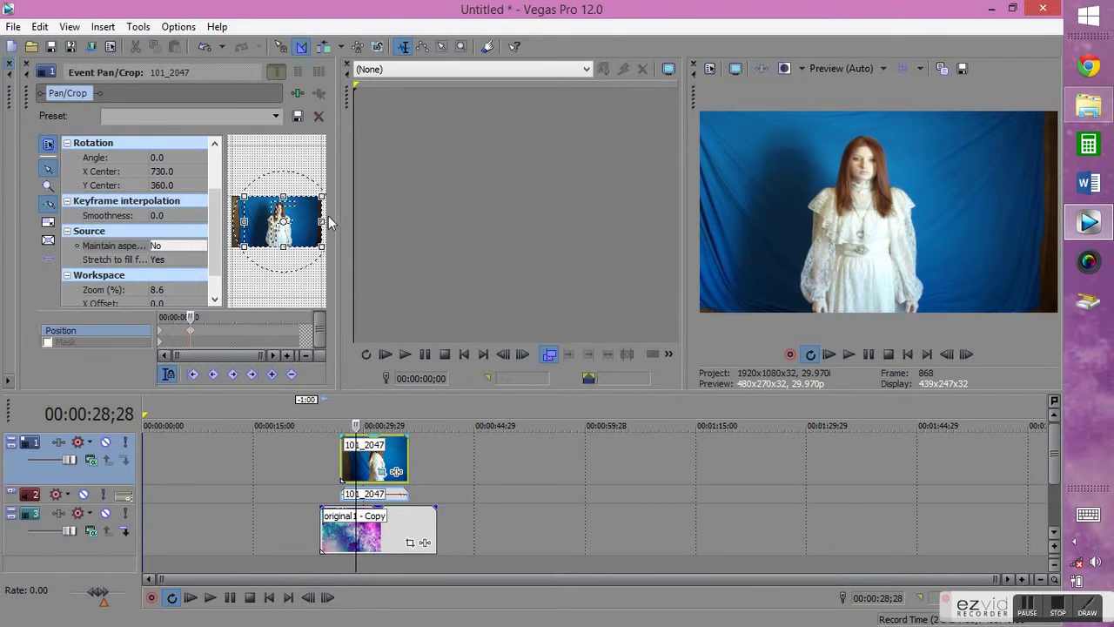
{"action": "left_click_drag", "start_coordinate": [322, 222], "coordinate": [276, 238]}
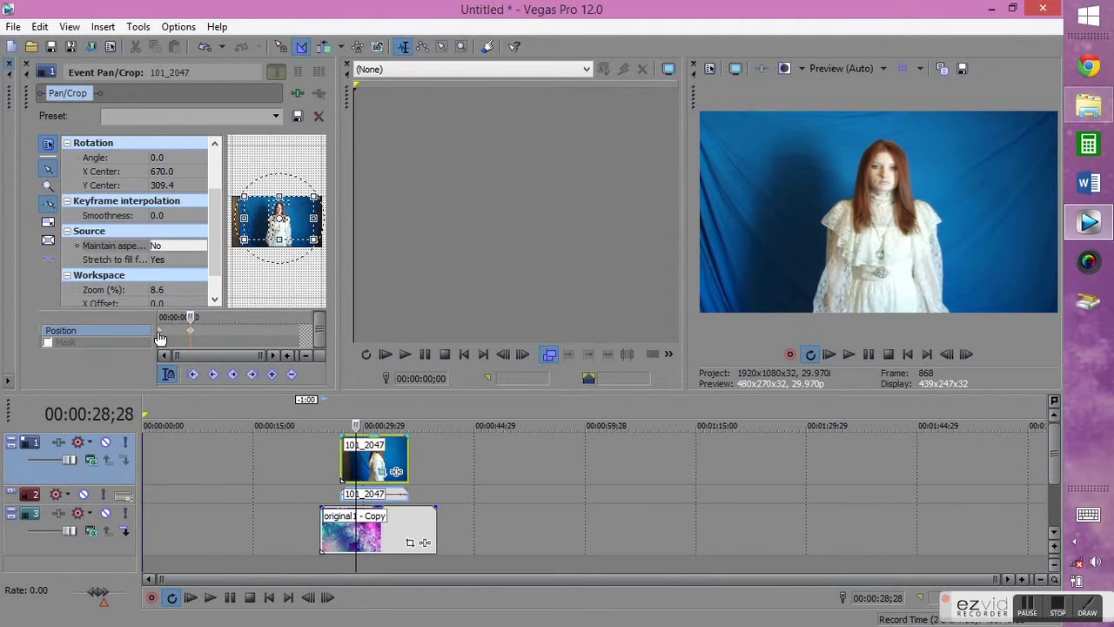
{"action": "left_click", "coordinate": [159, 336]}
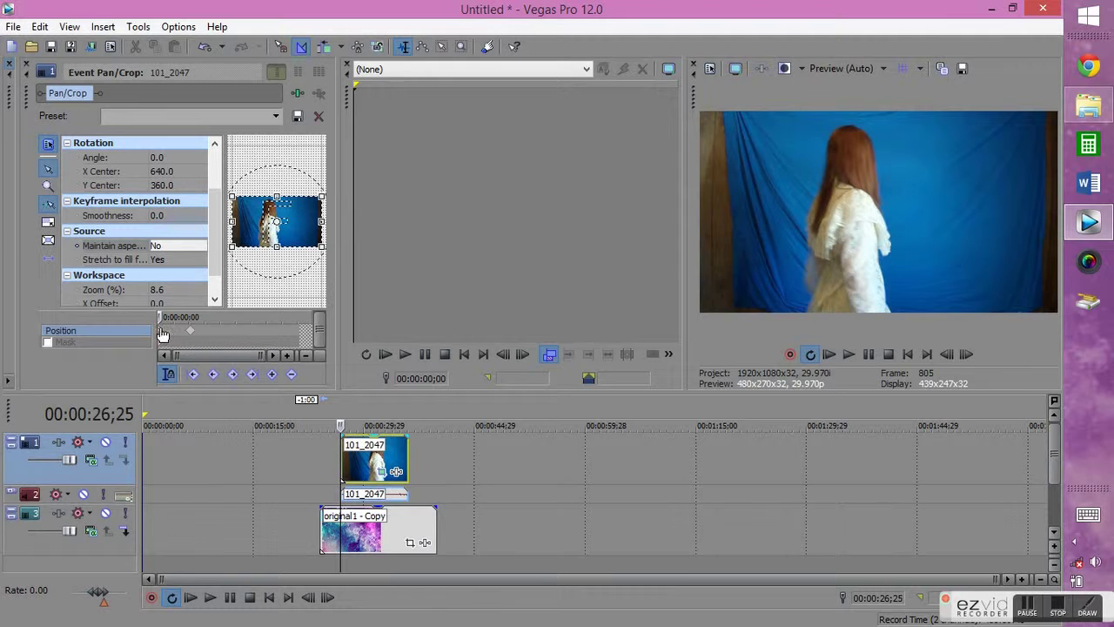
{"action": "right_click", "coordinate": [162, 336]}
{"action": "left_click", "coordinate": [183, 341]}
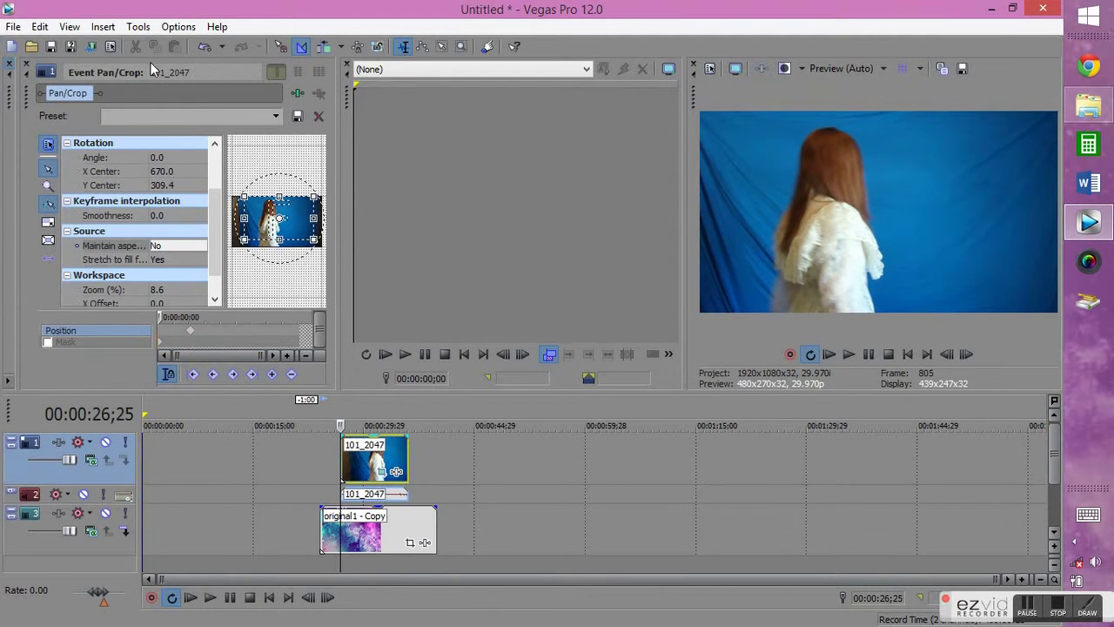
- Apply the Chroma Keyer Default preset from Video FX to the 101_2047 clip
{"action": "left_click", "coordinate": [10, 64]}
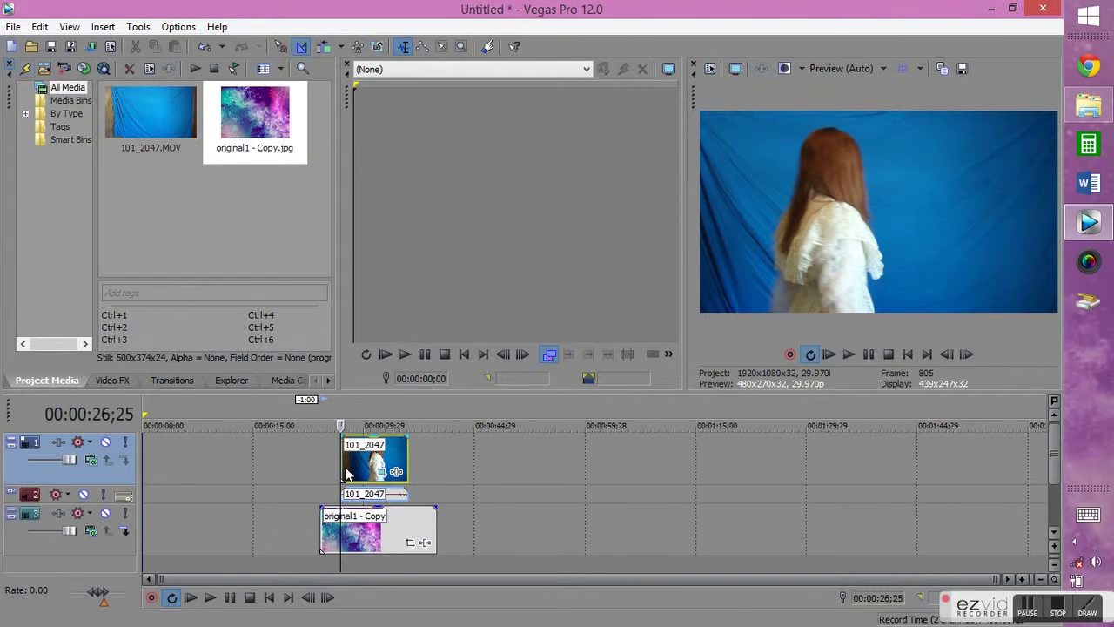
{"action": "left_click", "coordinate": [372, 458]}
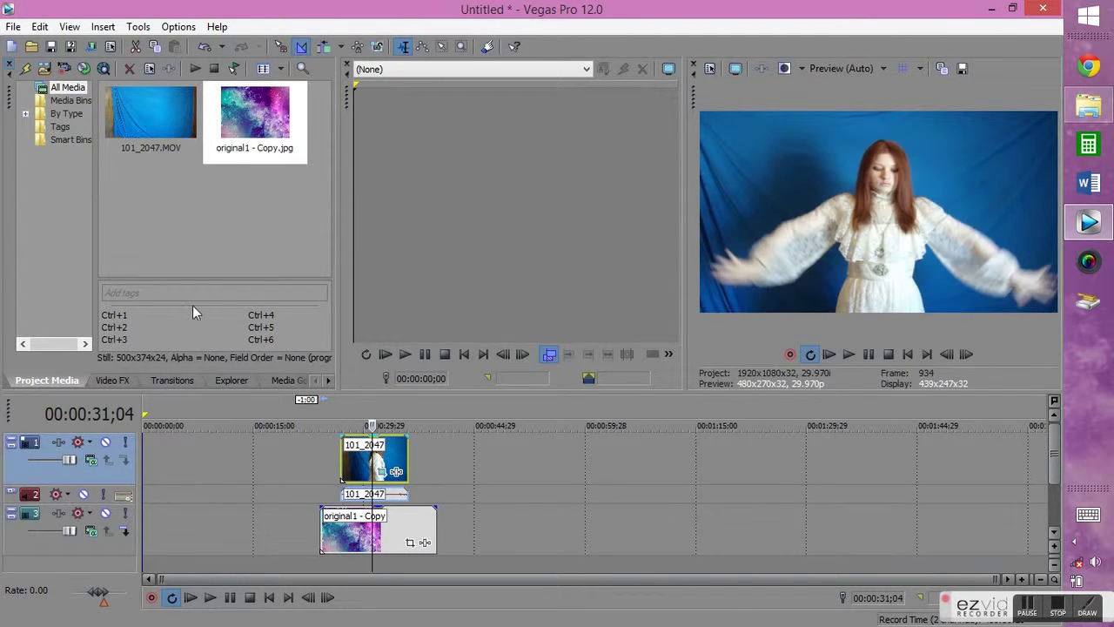
{"action": "left_click", "coordinate": [112, 380]}
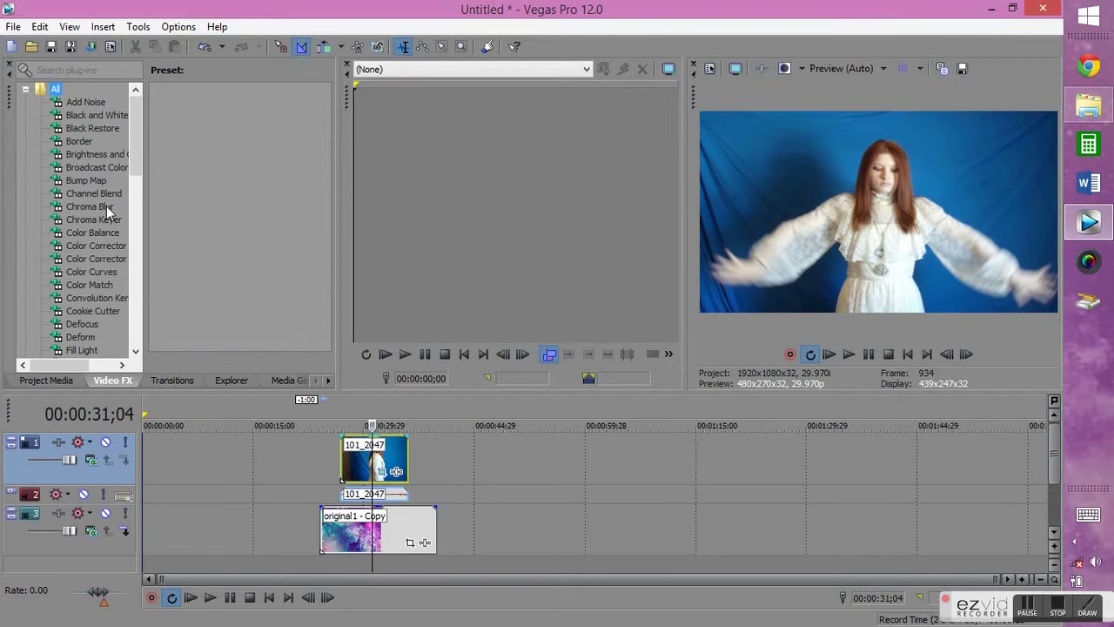
{"action": "left_click", "coordinate": [105, 220]}
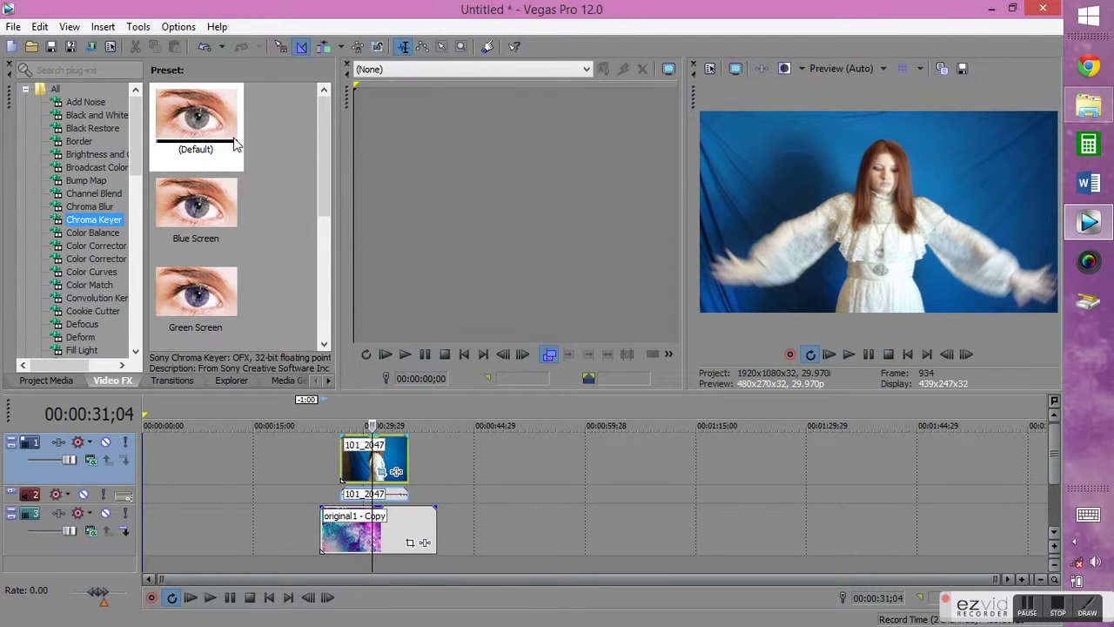
{"action": "left_click_drag", "start_coordinate": [324, 136], "coordinate": [306, 118]}
{"action": "left_click_drag", "start_coordinate": [196, 122], "coordinate": [373, 468]}
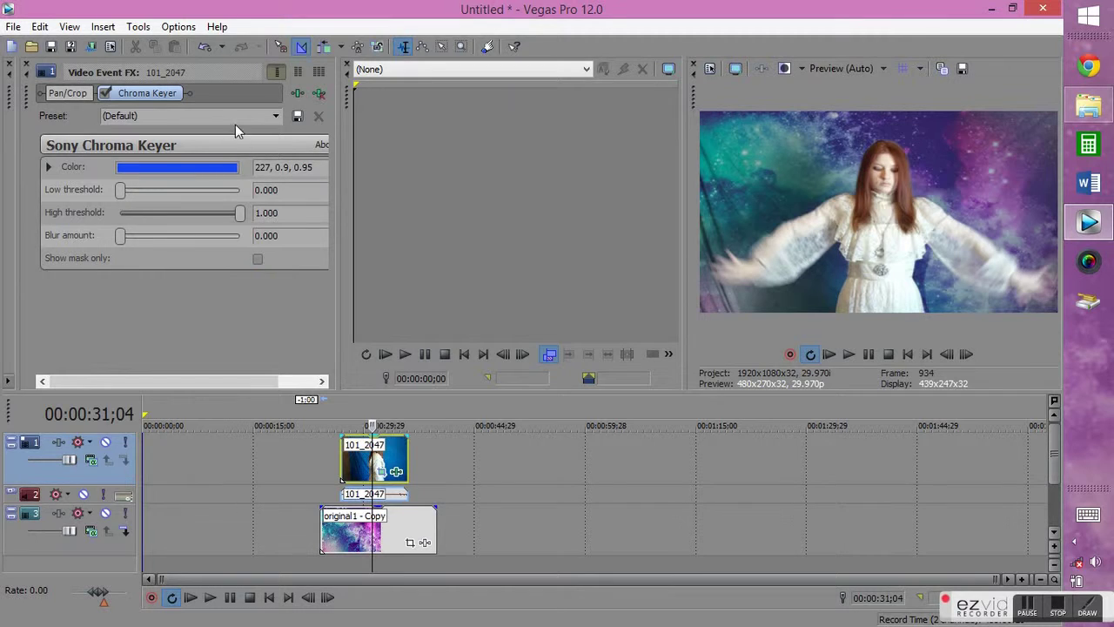
- Sample a lighter blue key colour with the eyedropper, then remove the Chroma Keyer plug-in
{"action": "left_click", "coordinate": [49, 166]}
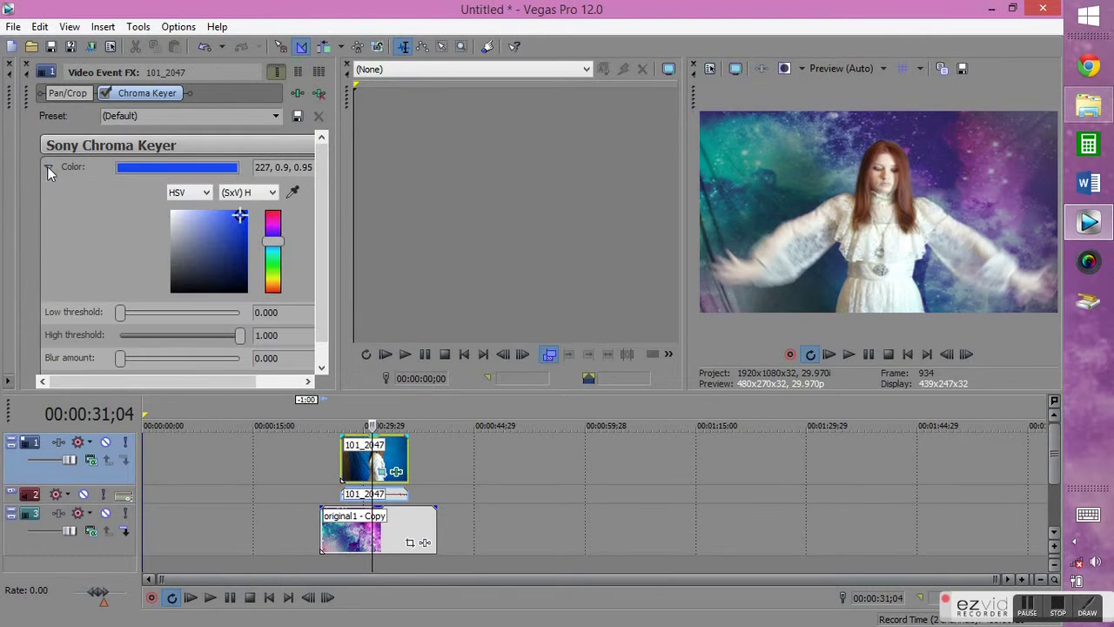
{"action": "left_click", "coordinate": [294, 190]}
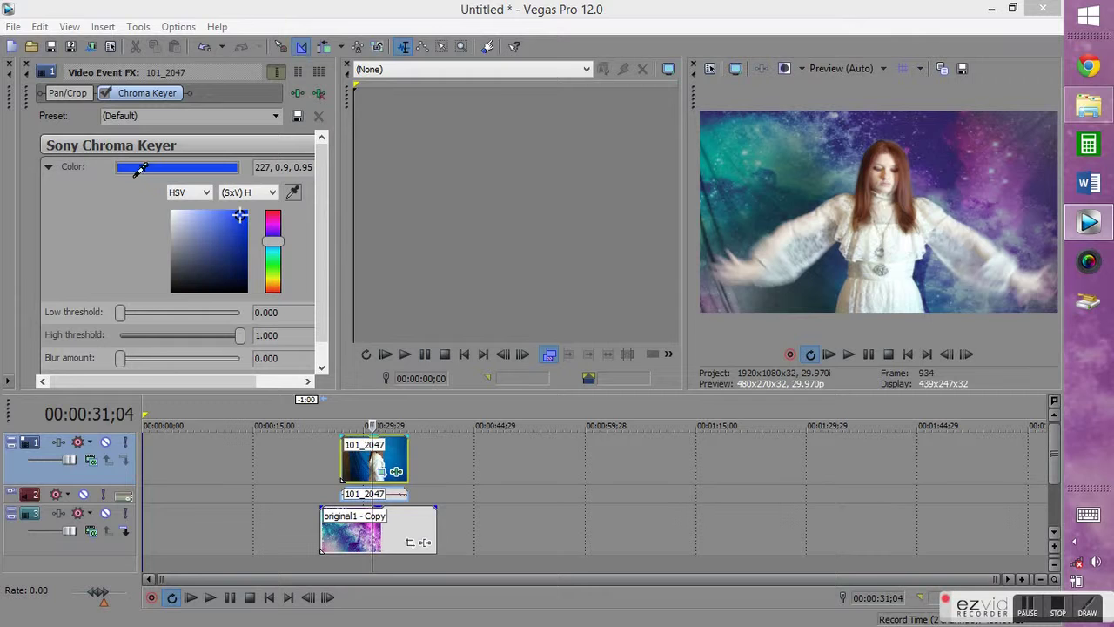
{"action": "left_click", "coordinate": [244, 212]}
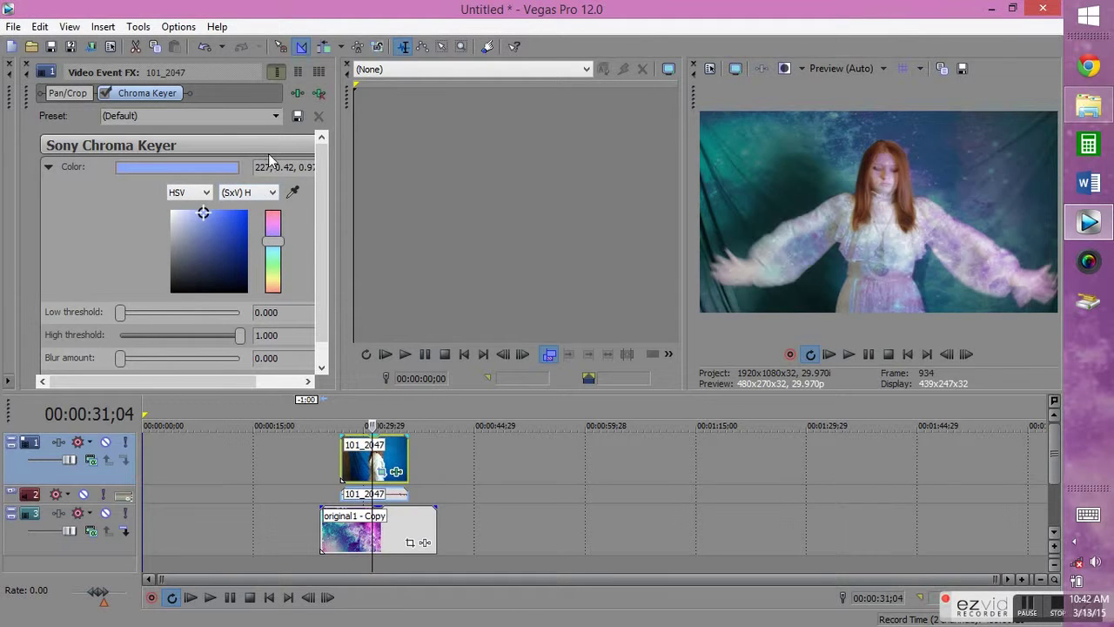
{"action": "left_click", "coordinate": [320, 93]}
- Apply the Blue Screen preset to 101_2047 with thresholds 0.721/0.912 and blur 0.088
{"action": "left_click", "coordinate": [26, 65]}
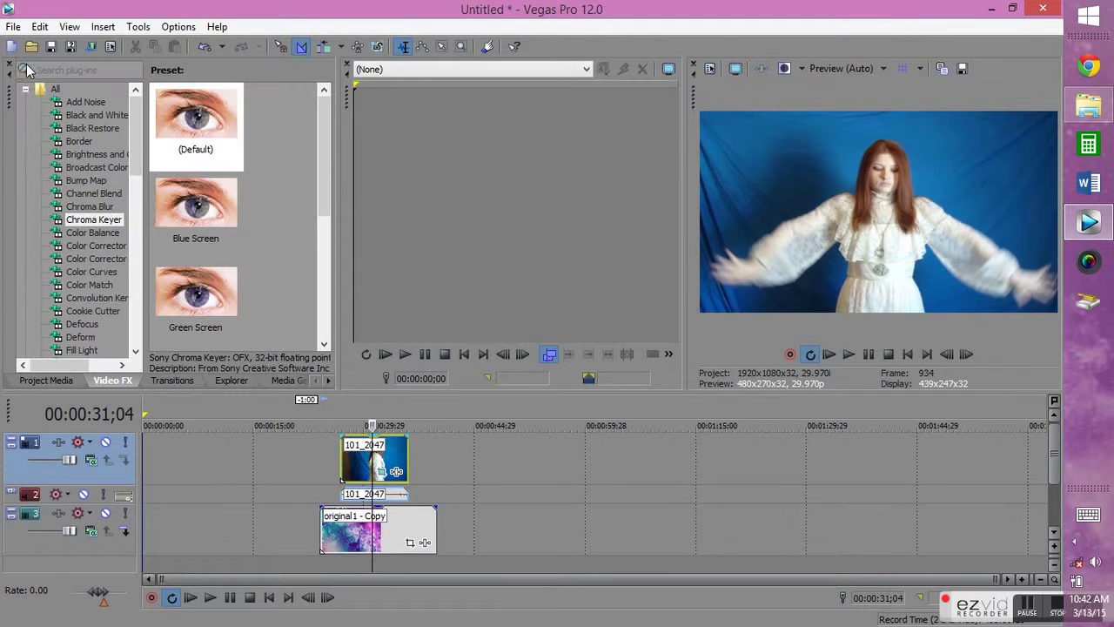
{"action": "left_click_drag", "start_coordinate": [186, 209], "coordinate": [361, 468]}
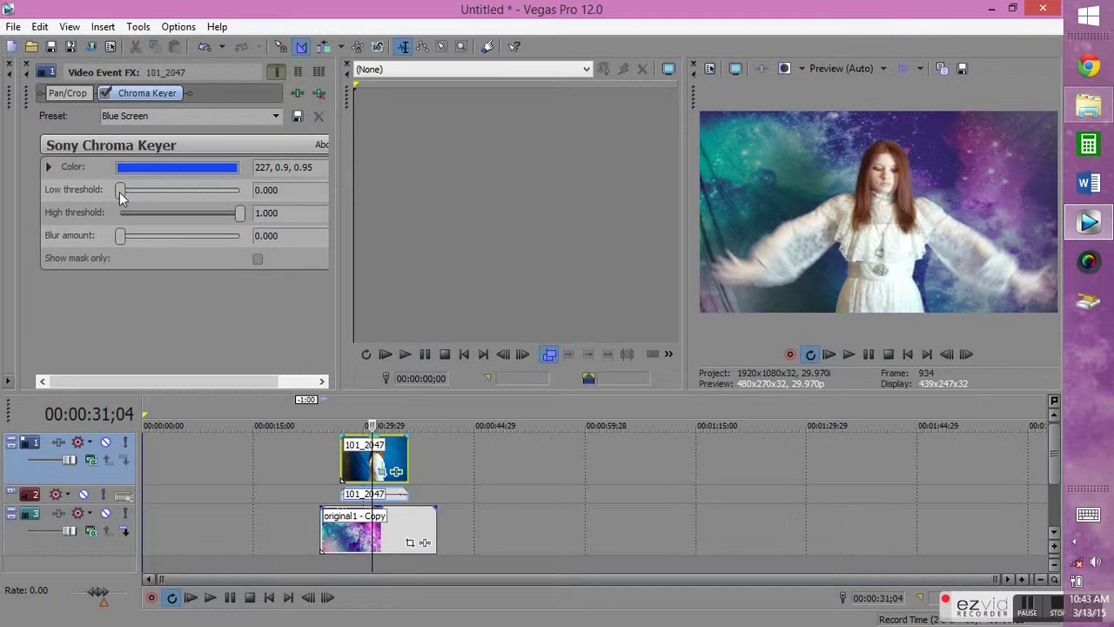
{"action": "left_click_drag", "start_coordinate": [120, 191], "coordinate": [207, 202]}
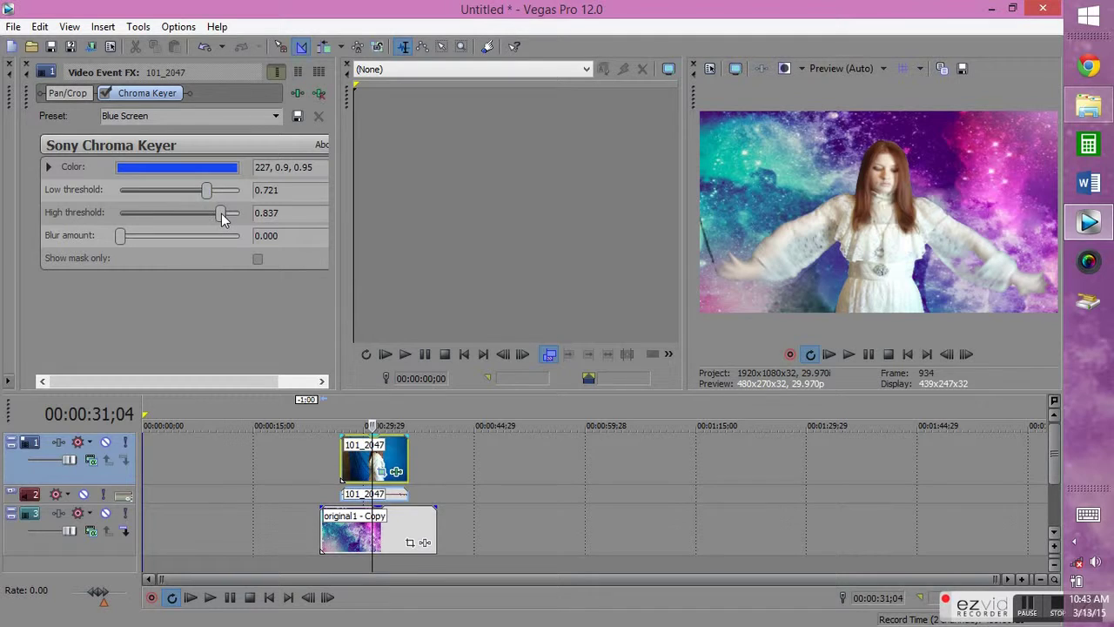
{"action": "left_click_drag", "start_coordinate": [223, 218], "coordinate": [232, 219]}
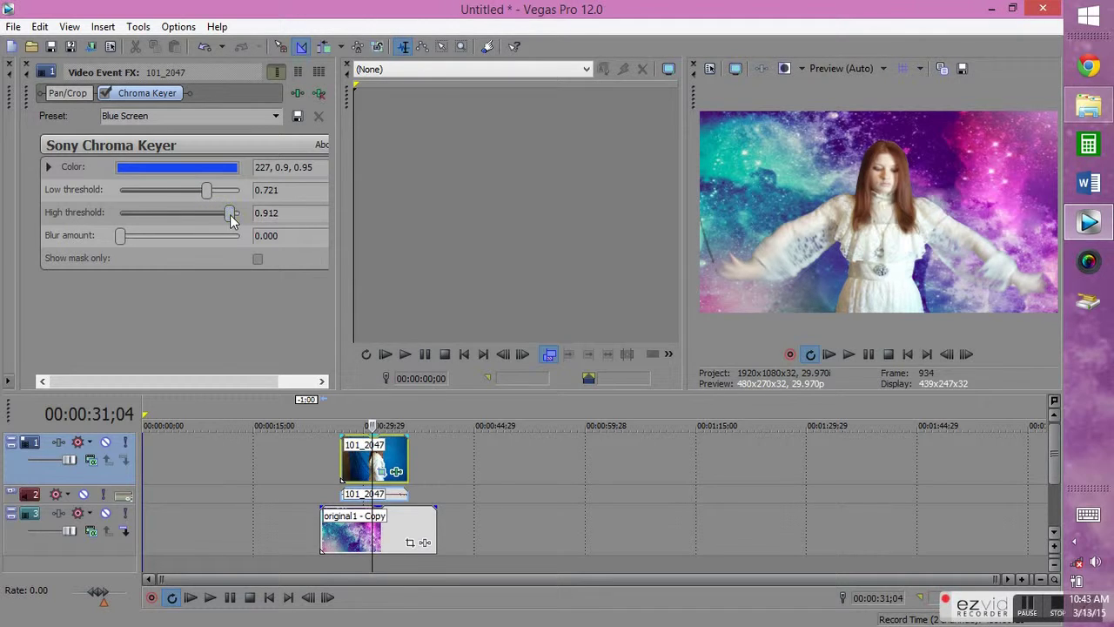
{"action": "left_click", "coordinate": [121, 237]}
{"action": "left_click_drag", "start_coordinate": [121, 235], "coordinate": [133, 244]}
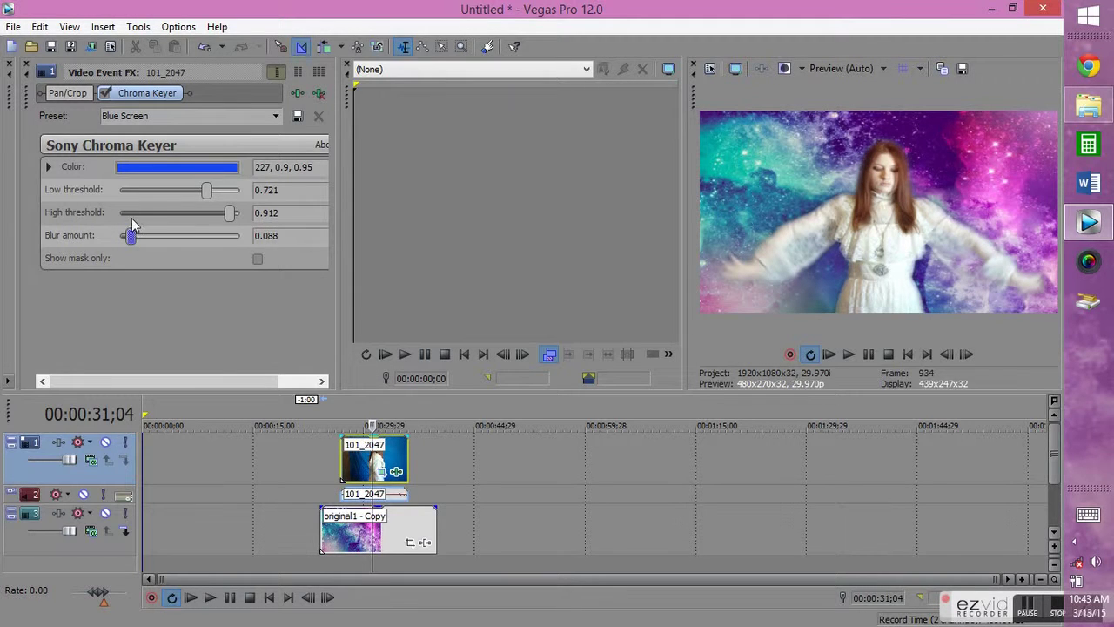
{"action": "left_click", "coordinate": [25, 67]}
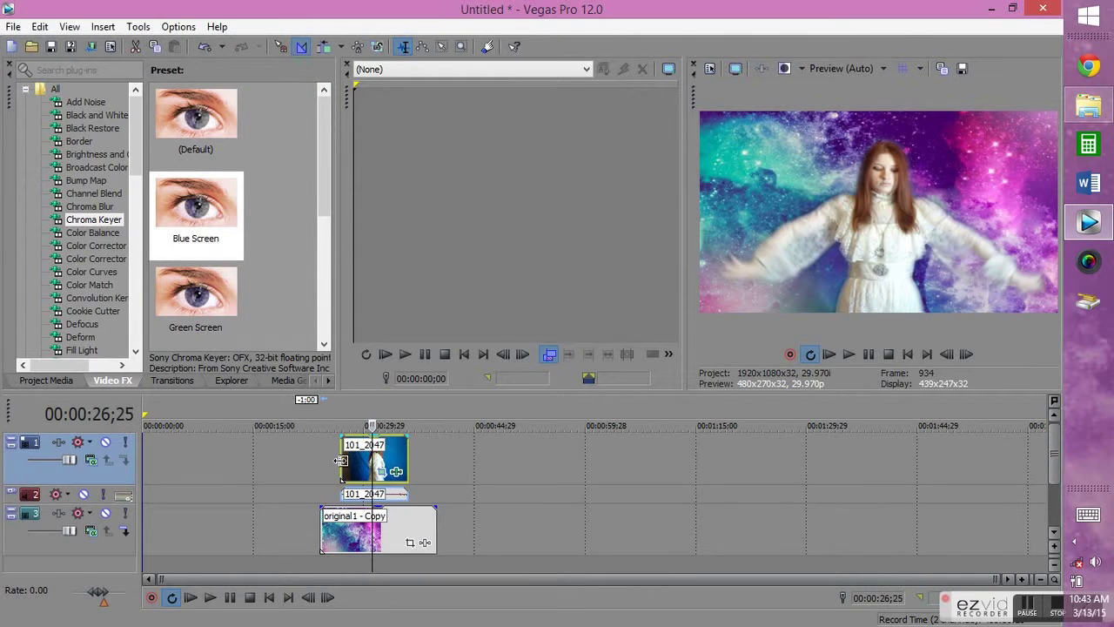
{"action": "left_click", "coordinate": [849, 354]}
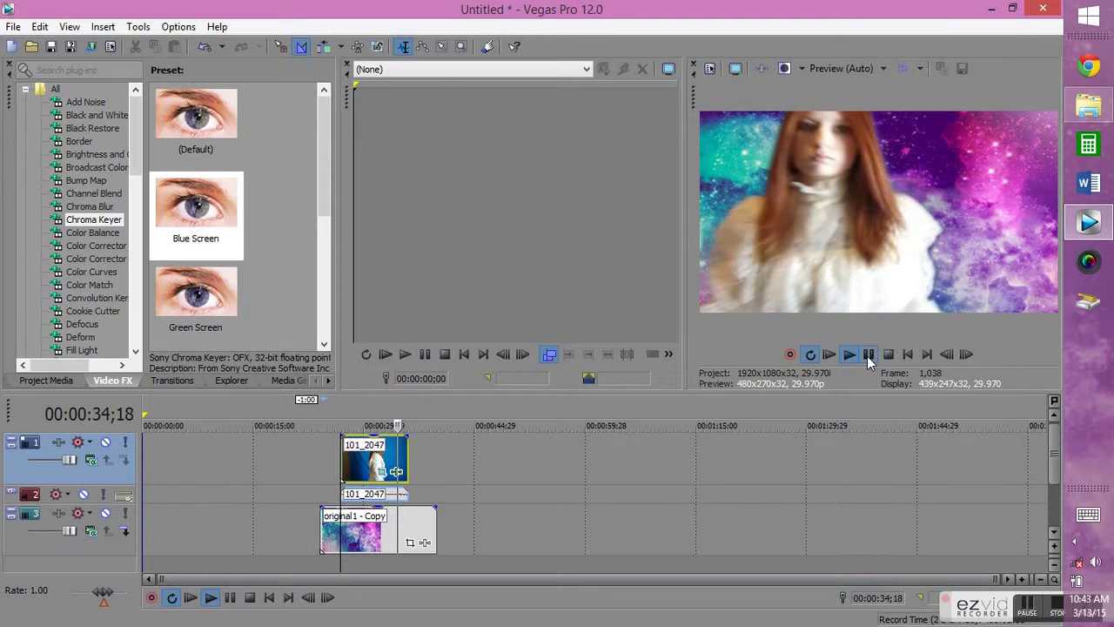
{"action": "left_click", "coordinate": [869, 357]}
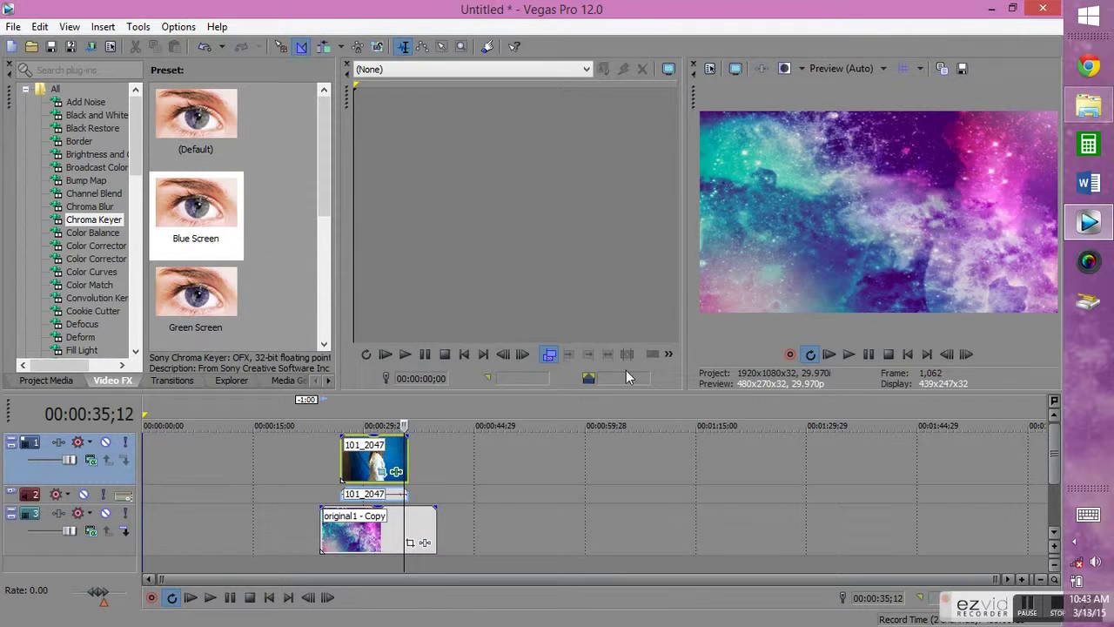
{"action": "mouse_move", "coordinate": [839, 609]}
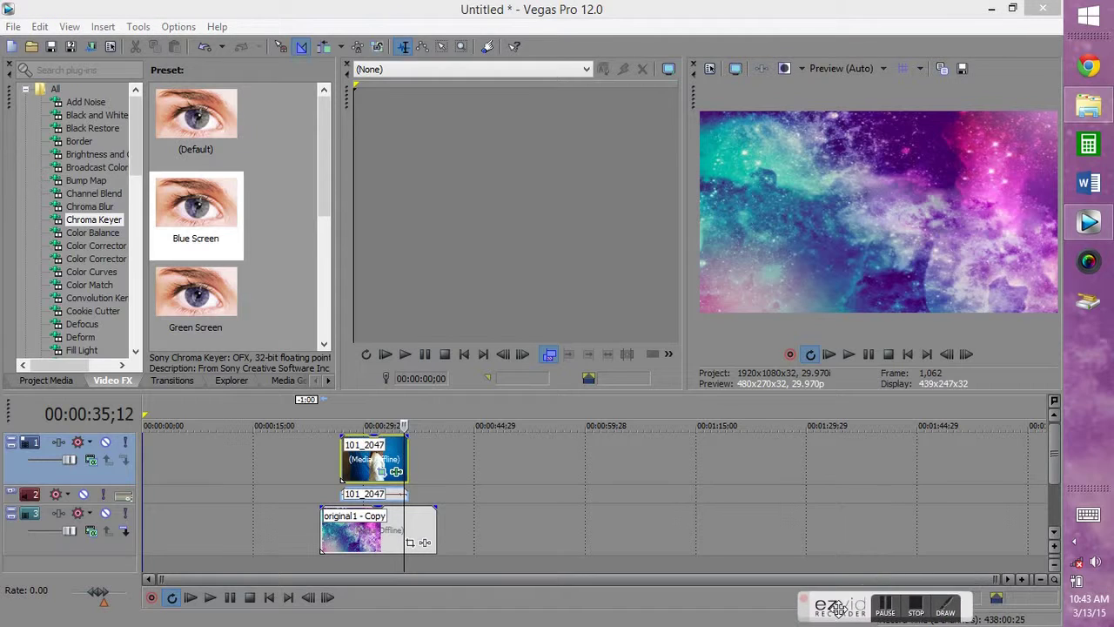